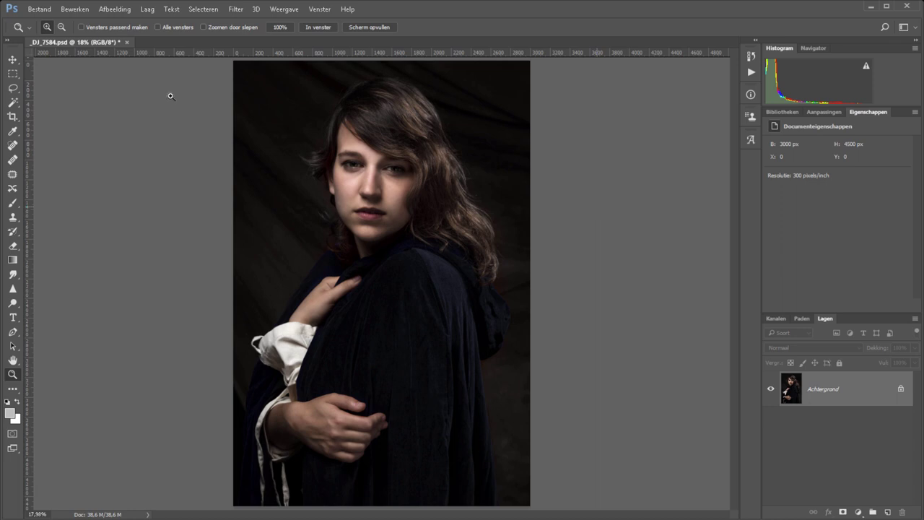
View the portrait at 100% and pan up so the eyes and nose fill the window.
left_click(281, 27)
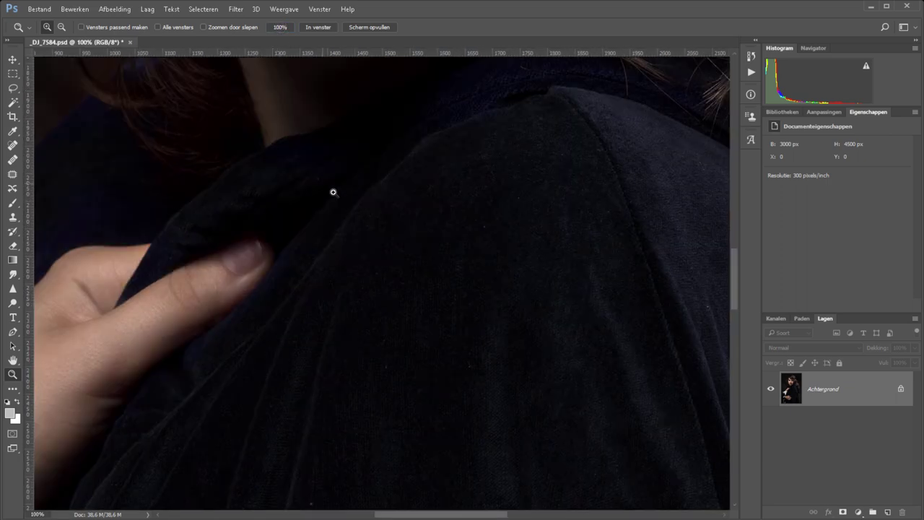
key("h")
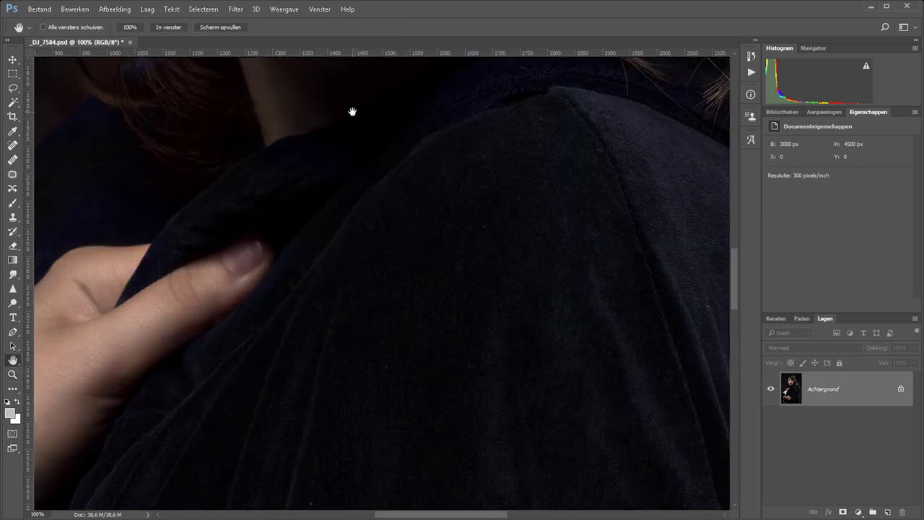
left_click_drag(354, 110, 340, 384)
mouse_move(367, 167)
left_mouse_down()
mouse_move(370, 102)
mouse_move(375, 159)
left_mouse_up()
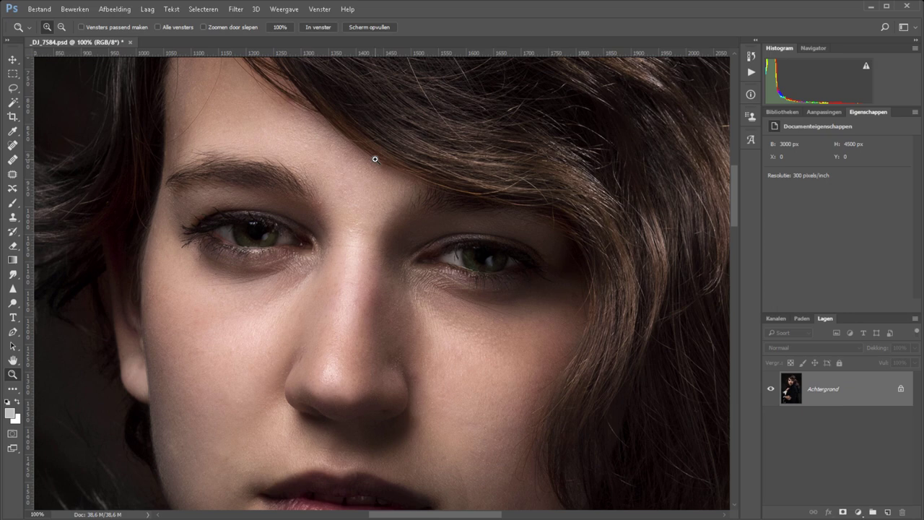
Convert the Achtergrond background layer into the smart object Laag 0.
right_click(758, 391)
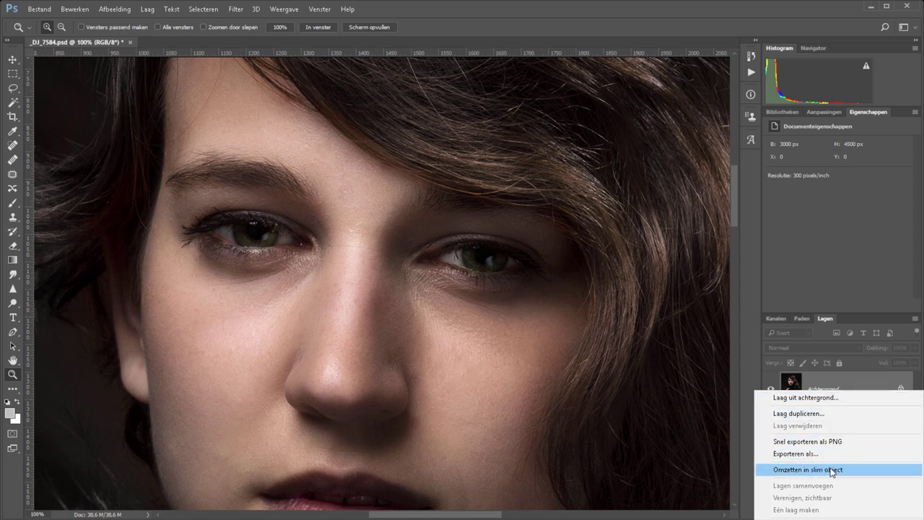
left_click(827, 470)
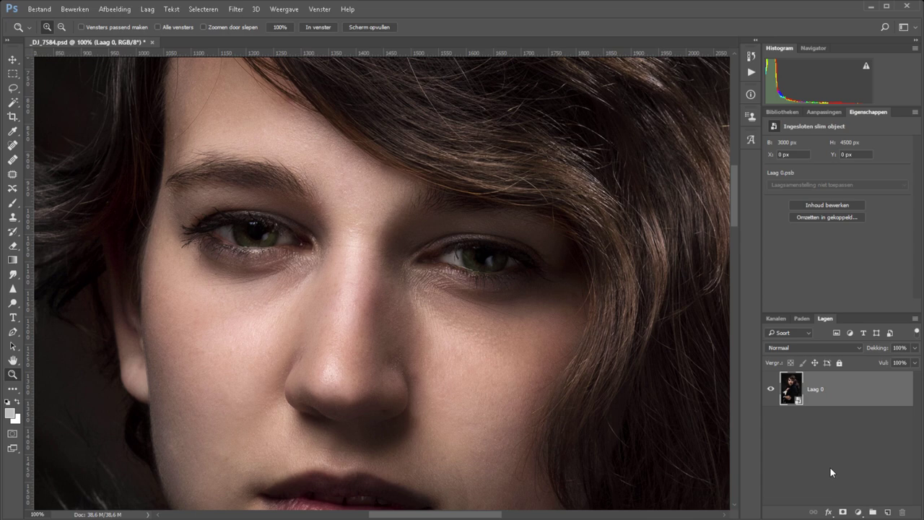
left_click(237, 10)
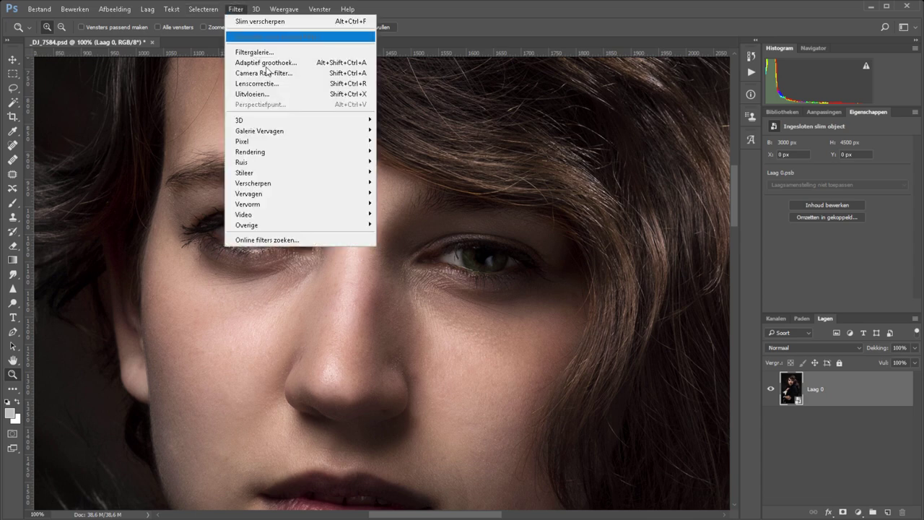
mouse_move(252, 183)
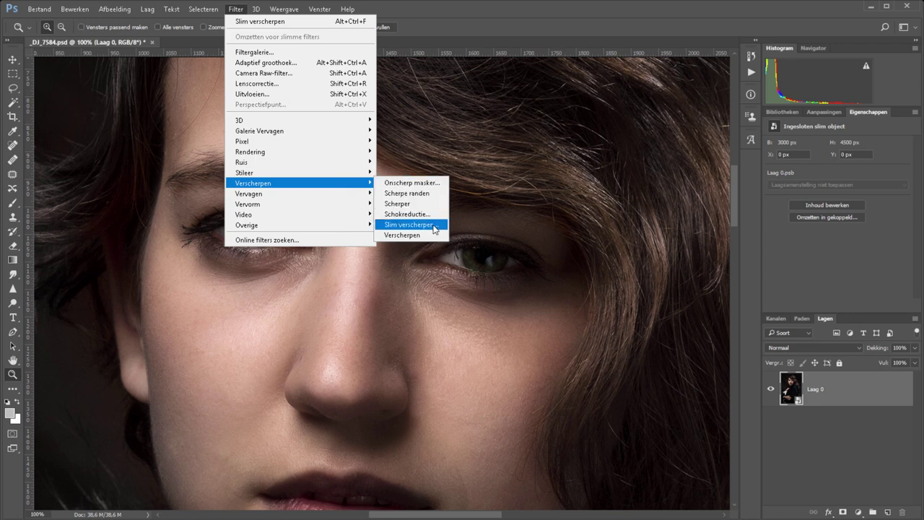
Start Slim verscherpen on Laag 0 and pan its preview between the eyes and the hair.
left_click(436, 225)
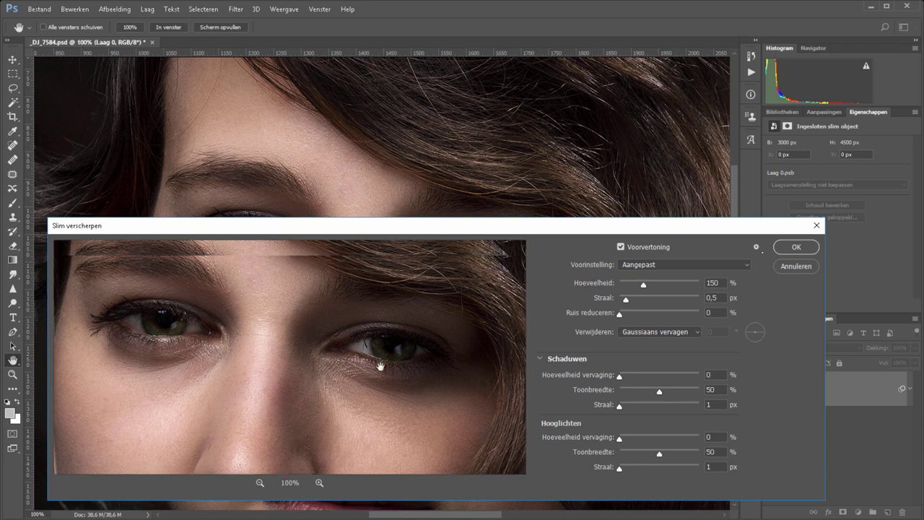
mouse_move(382, 365)
left_mouse_down()
mouse_move(306, 376)
mouse_move(331, 392)
left_mouse_up()
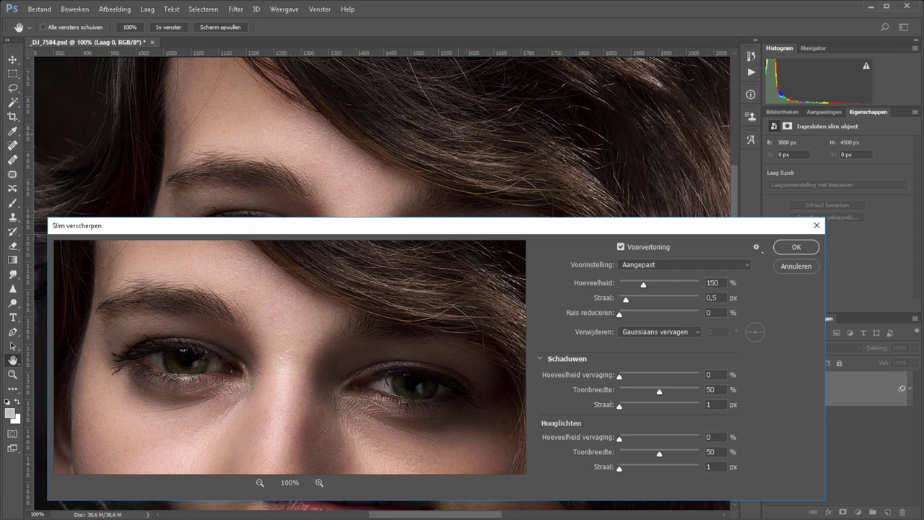
left_click(710, 78)
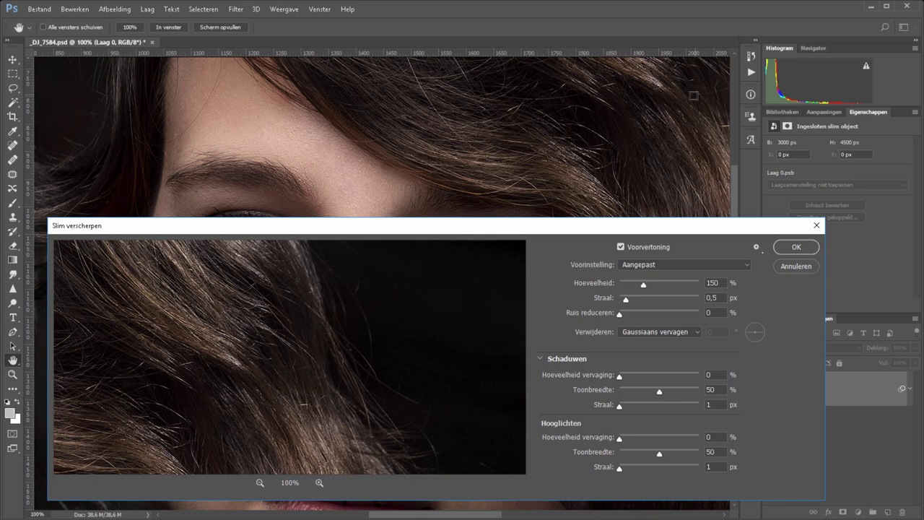
left_click(274, 211)
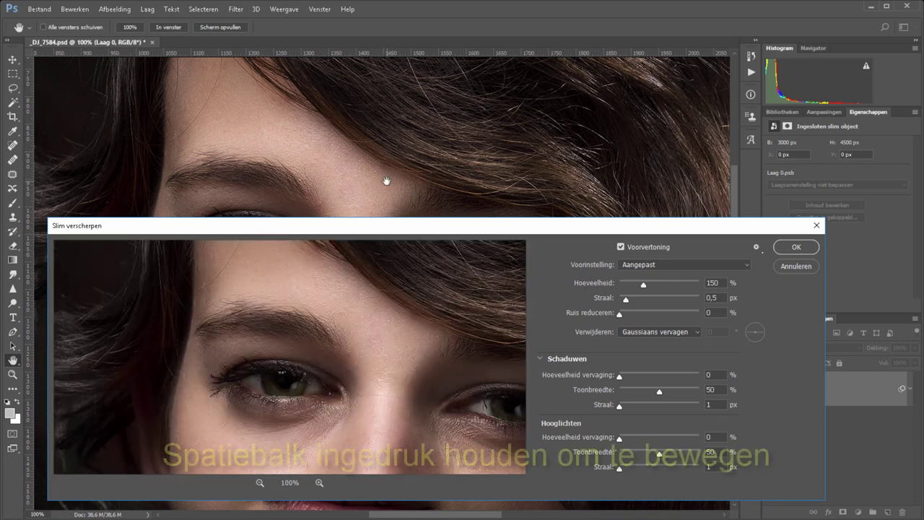
Center the canvas on the eyes and zoom in to judge the sharpening, then return to 100%.
left_click_drag(385, 182, 386, 76)
mouse_move(383, 130)
left_mouse_down()
mouse_move(390, 96)
mouse_move(392, 200)
left_mouse_up()
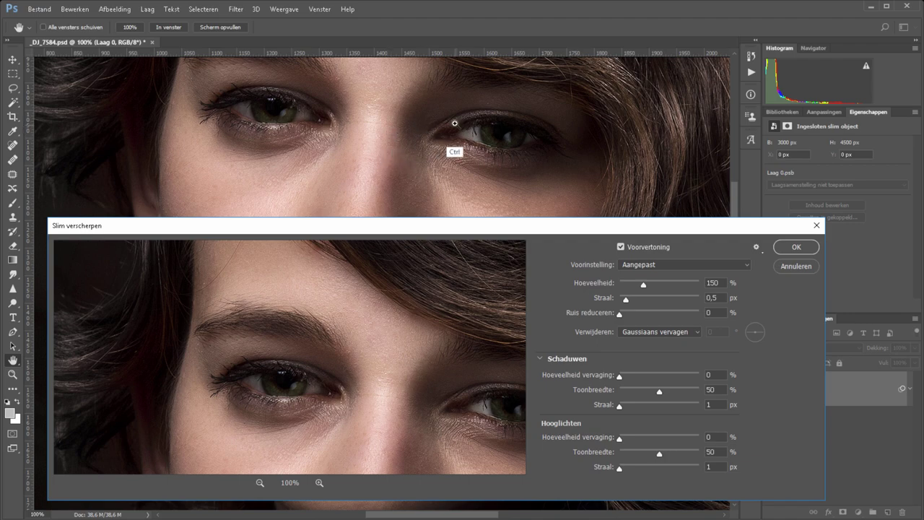
left_click(472, 131, "ctrl")
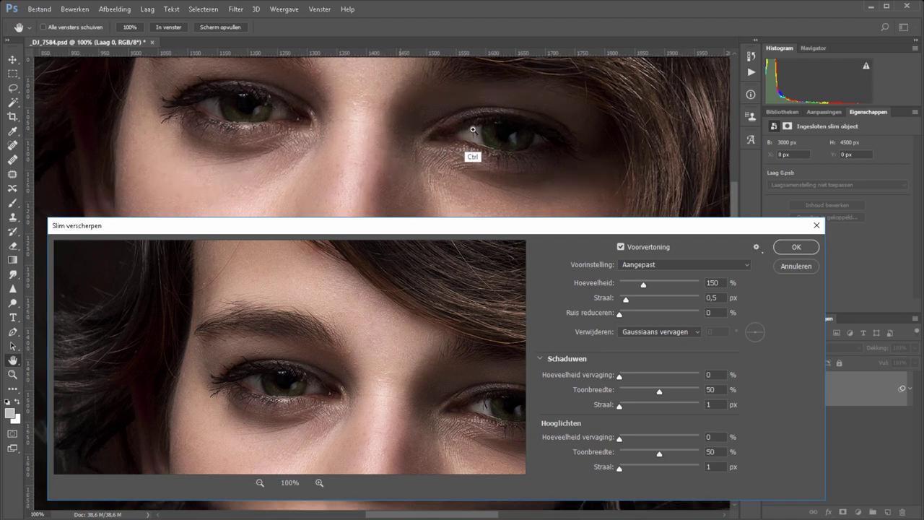
left_click(470, 131, "ctrl")
left_click(449, 132, "alt")
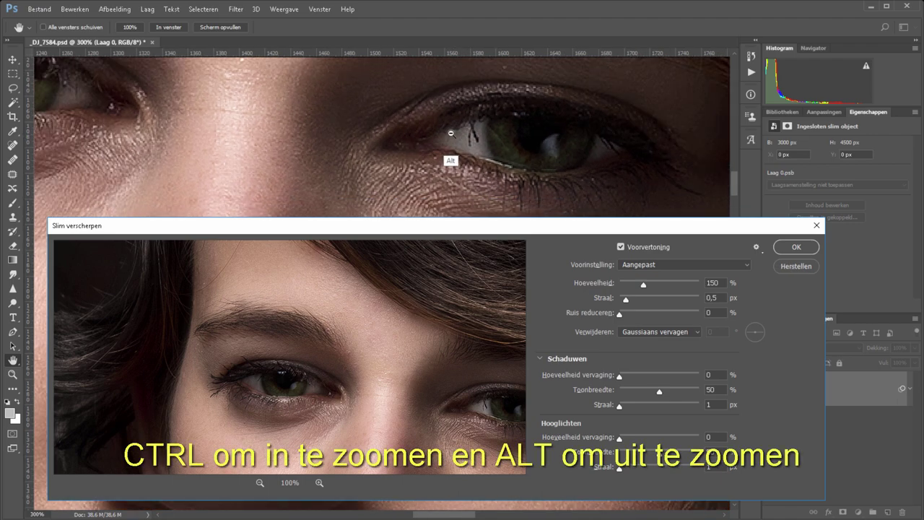
left_click(447, 137, "alt")
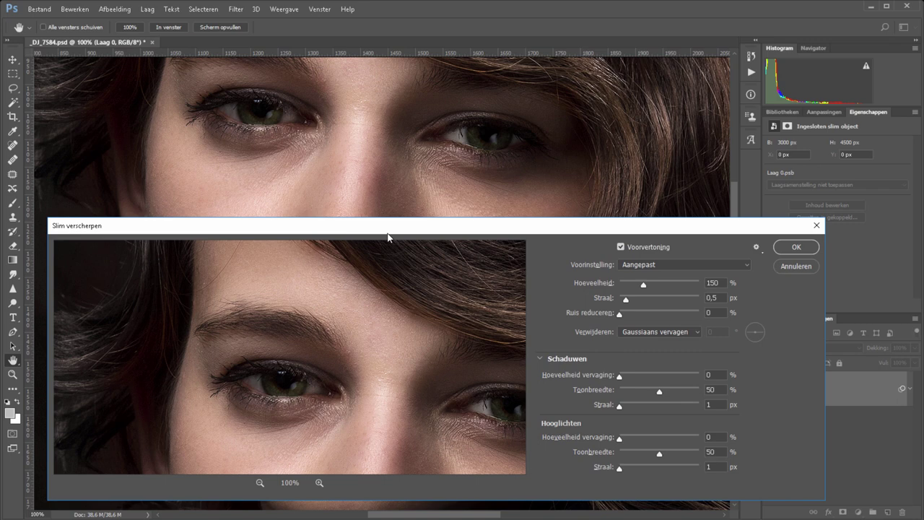
left_click(738, 268)
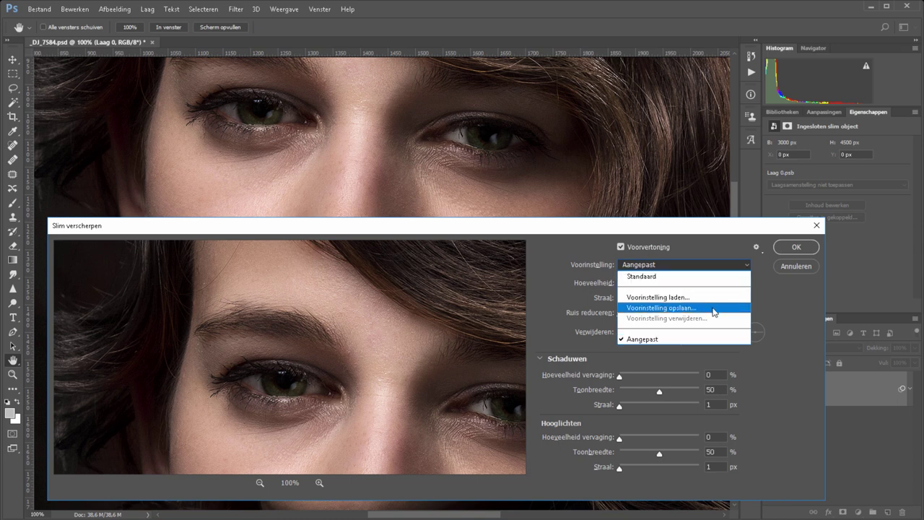
Save the sharpening settings as preset 'voorinstelling', then cancel the load-preset window.
left_click(714, 312)
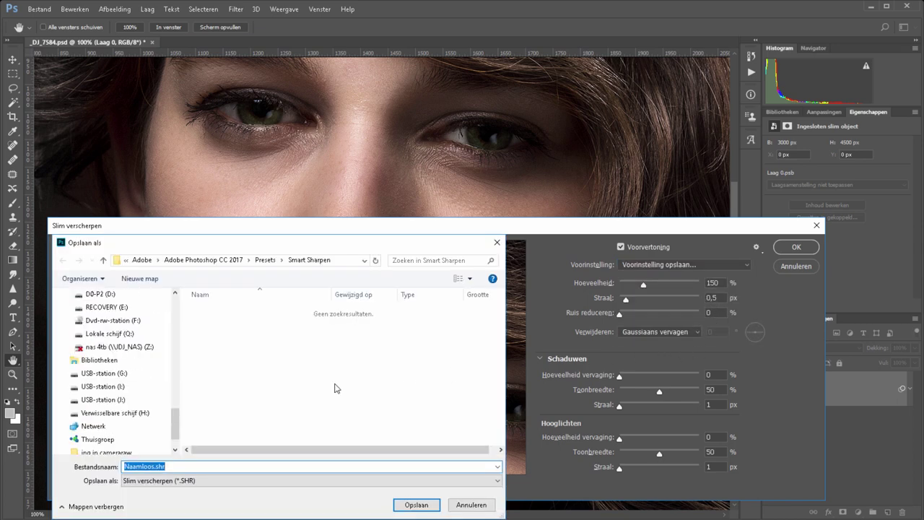
type("voorinstelling")
key("Return")
left_click(678, 264)
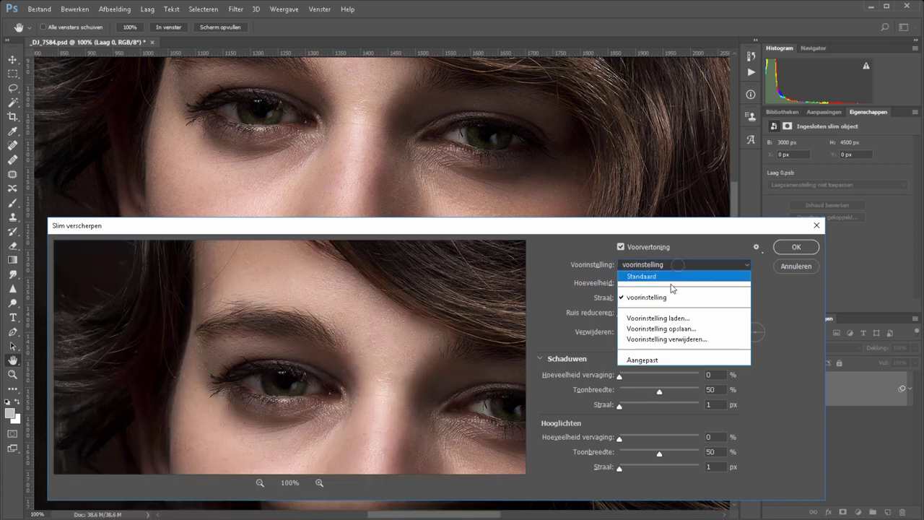
left_click(666, 318)
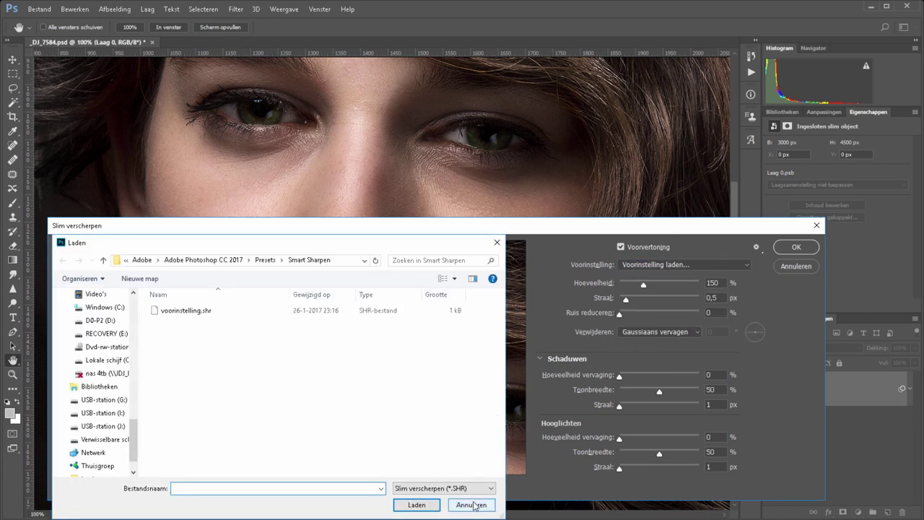
left_click(474, 505)
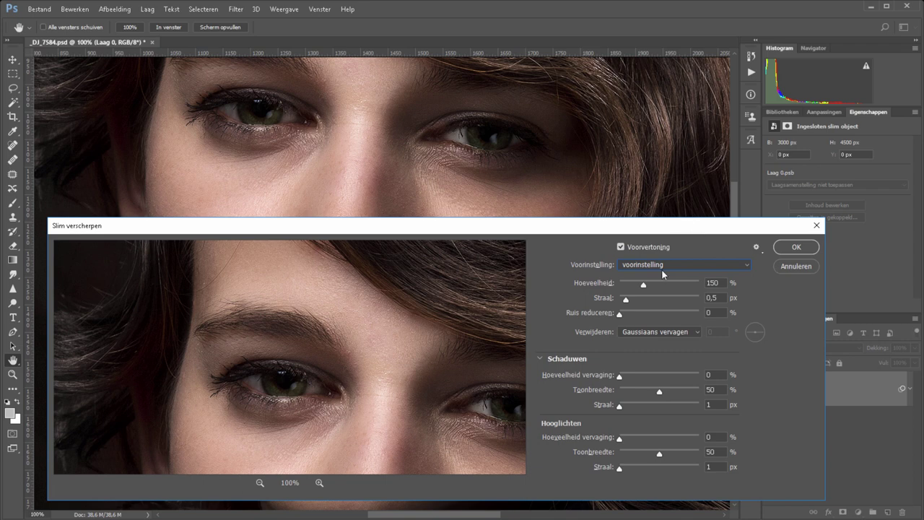
Compare Amount 417% and Radius 3,5 px, then settle on Amount 150% and Radius 0,8 px.
left_click_drag(644, 284, 686, 285)
left_click(647, 299)
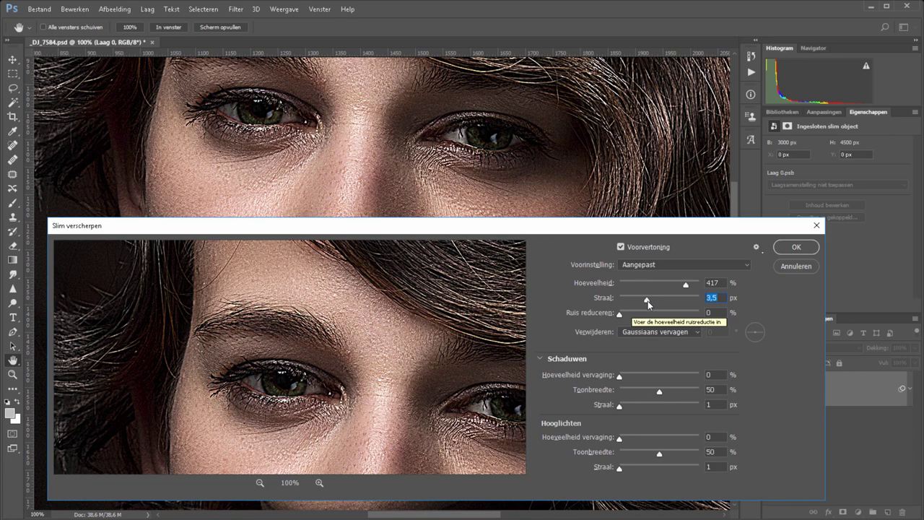
left_click(620, 247)
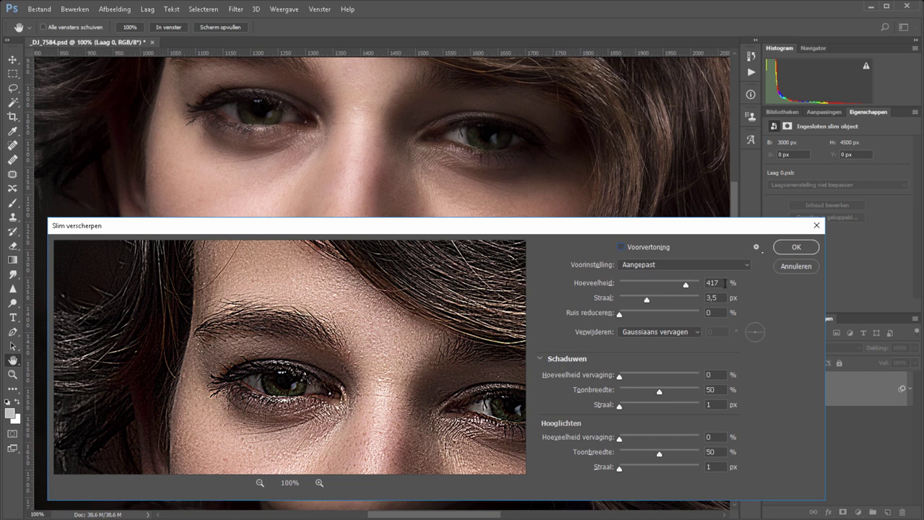
double_click(713, 283)
type("150")
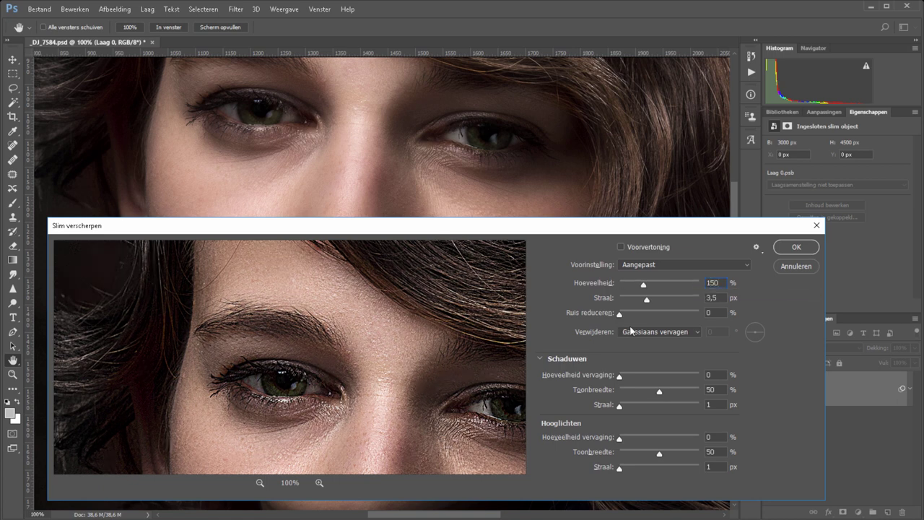
left_click_drag(646, 299, 633, 301)
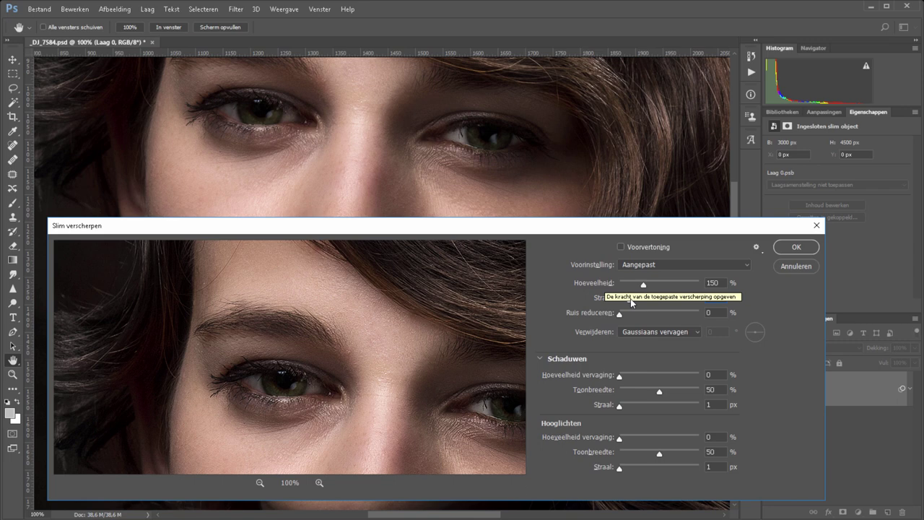
left_click_drag(631, 302, 631, 302)
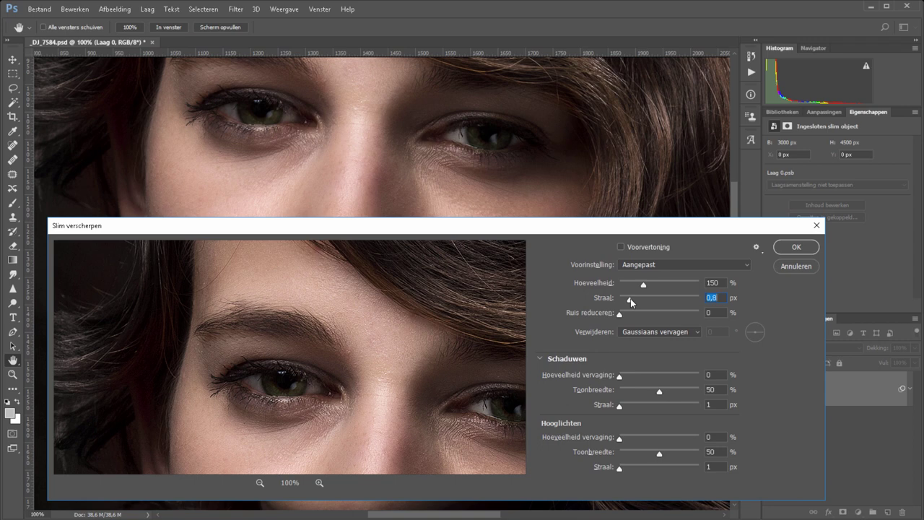
left_click_drag(79, 245, 446, 357)
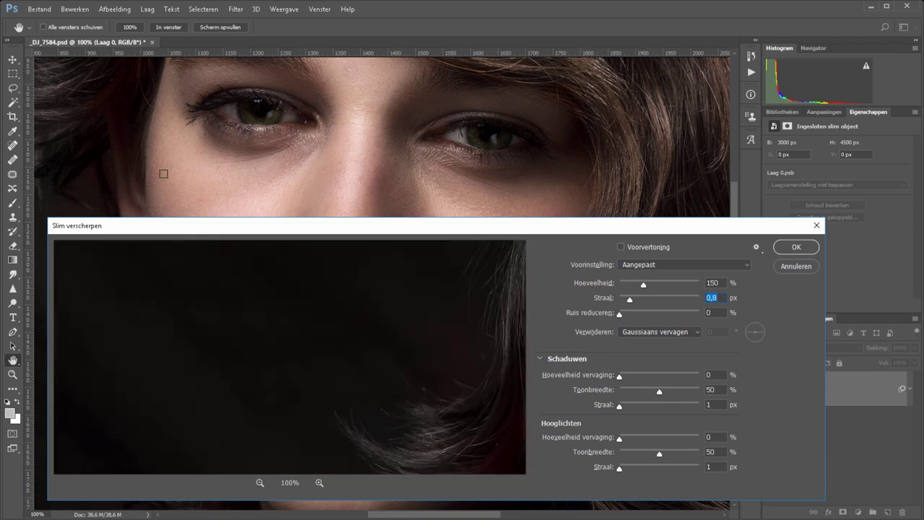
left_click(109, 148)
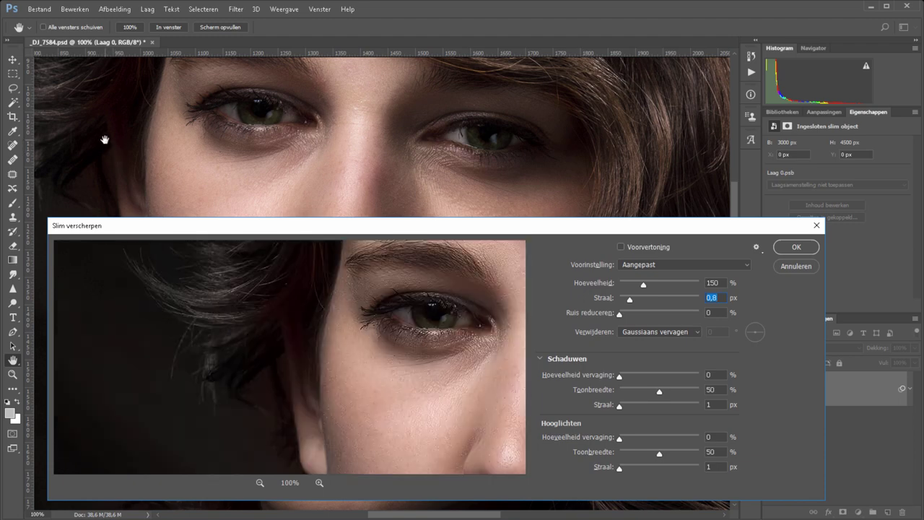
left_click_drag(105, 141, 471, 148)
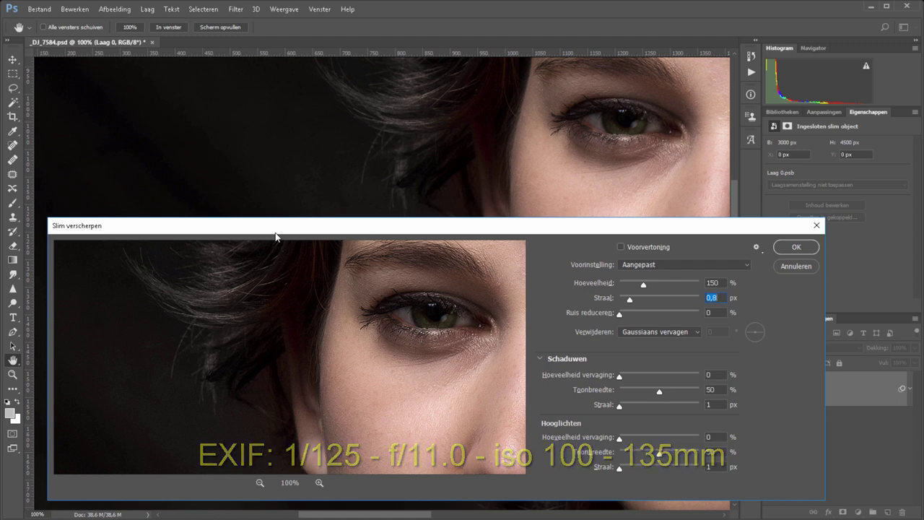
left_click(677, 334)
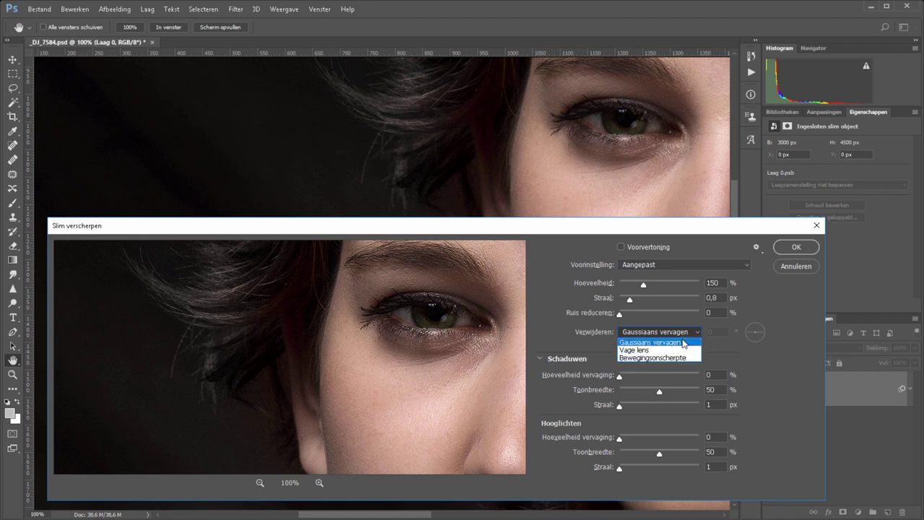
left_click(678, 335)
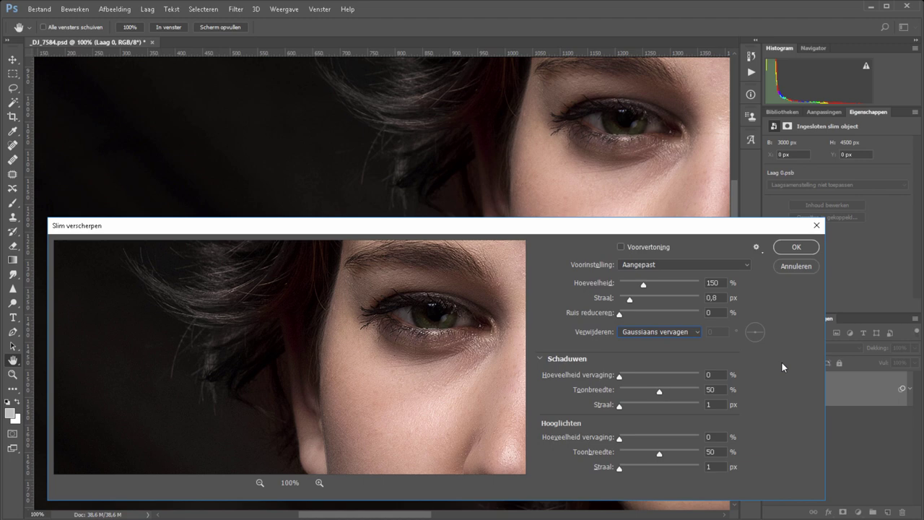
Set Amount 324%, Radius 1,8 px and Shadows Fade Amount about 96%, previewing eyes and hair.
left_click_drag(678, 125, 228, 170)
left_click_drag(496, 128, 381, 134)
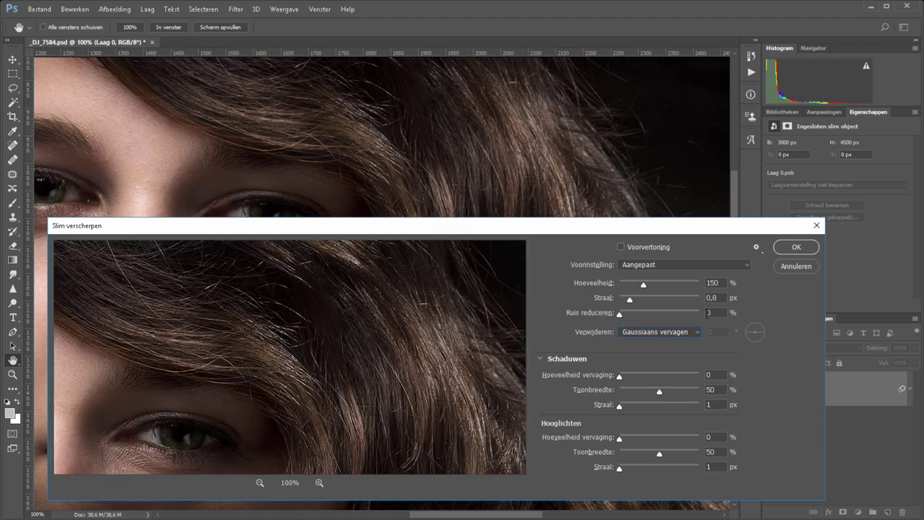
left_click(655, 283)
left_click_drag(655, 284, 671, 283)
left_click(637, 298)
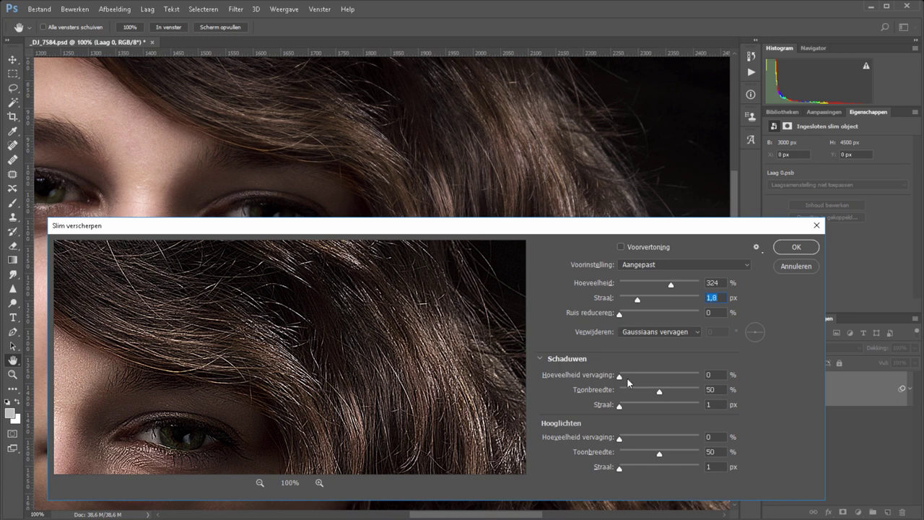
left_click_drag(627, 377, 696, 380)
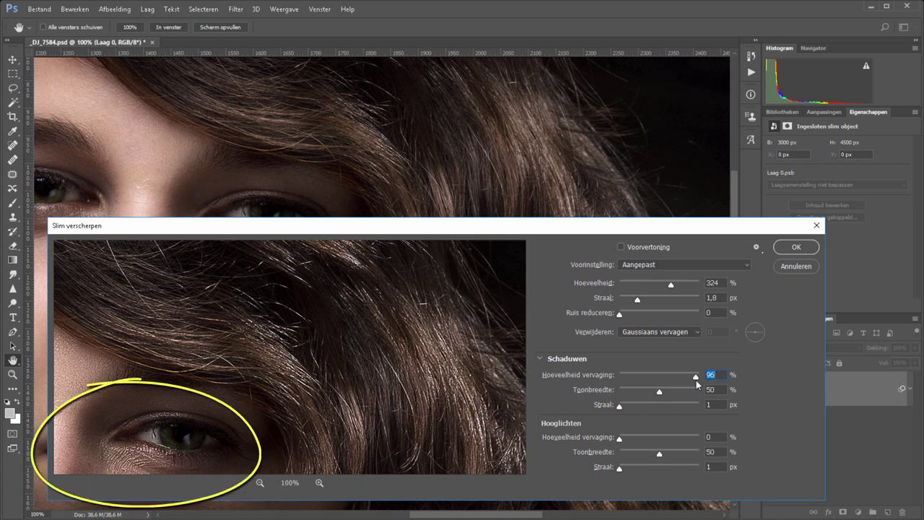
Set shadow fade to 0%, highlight fade to 100%, tonal width 100% and radius 51 px.
left_click_drag(697, 380, 627, 378)
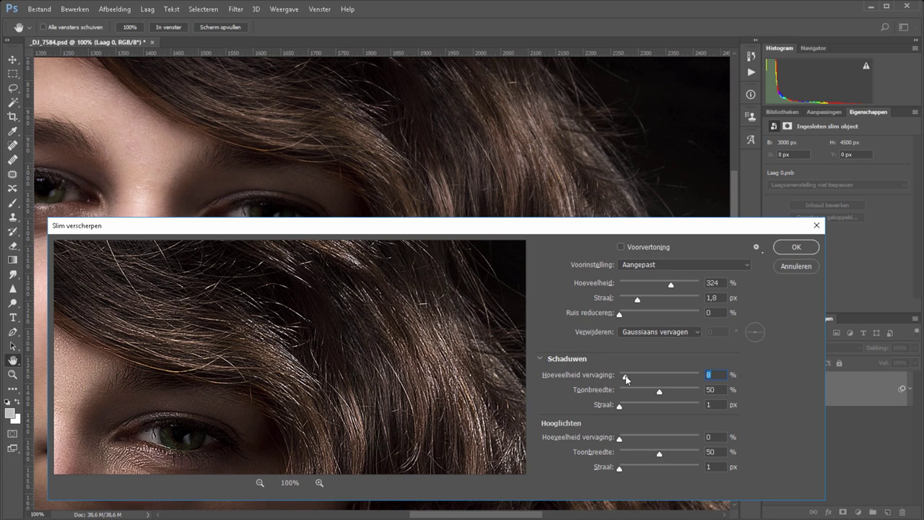
left_click_drag(626, 378, 695, 378)
left_click_drag(696, 378, 618, 381)
left_click_drag(619, 437, 695, 438)
left_click_drag(120, 440, 242, 349)
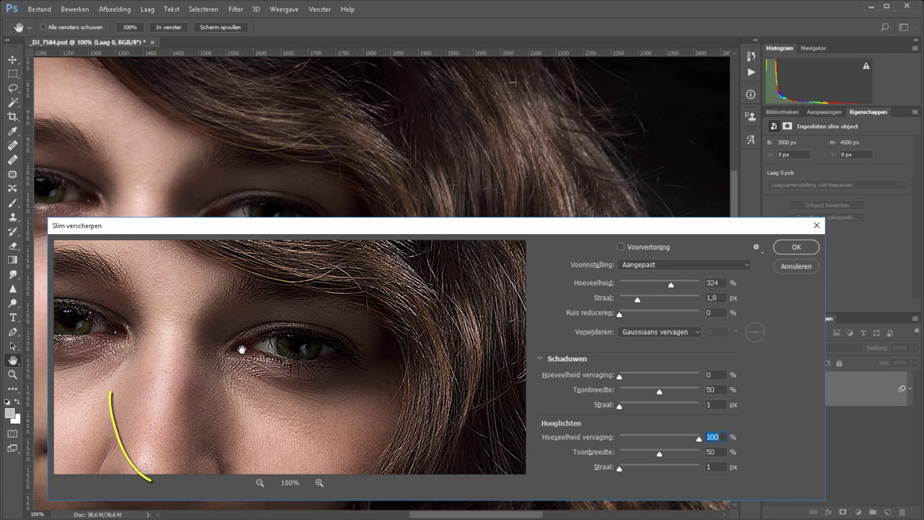
mouse_move(699, 438)
left_mouse_down()
mouse_move(635, 439)
mouse_move(698, 437)
left_mouse_up()
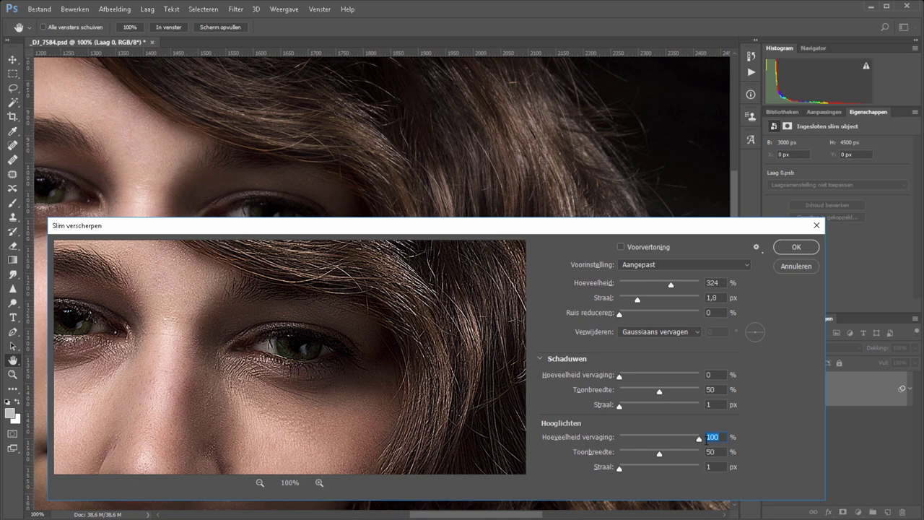
left_click(699, 454)
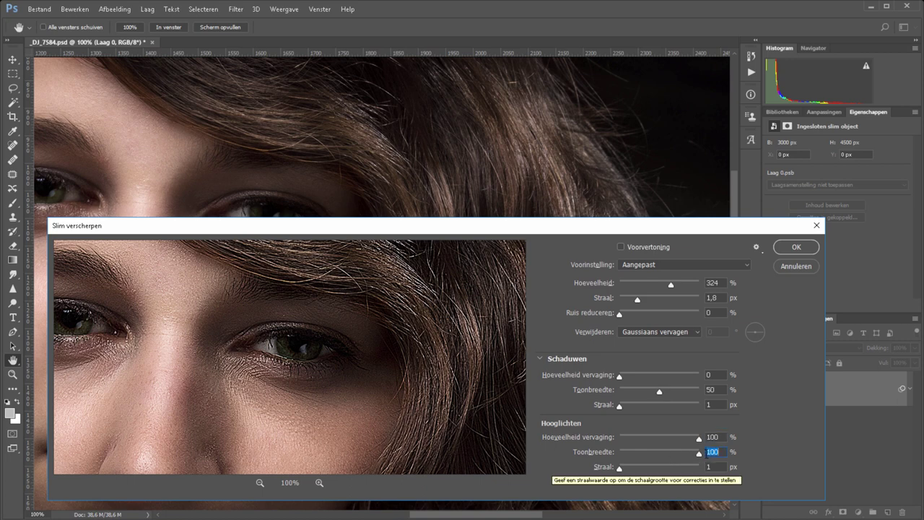
left_click_drag(620, 468, 660, 468)
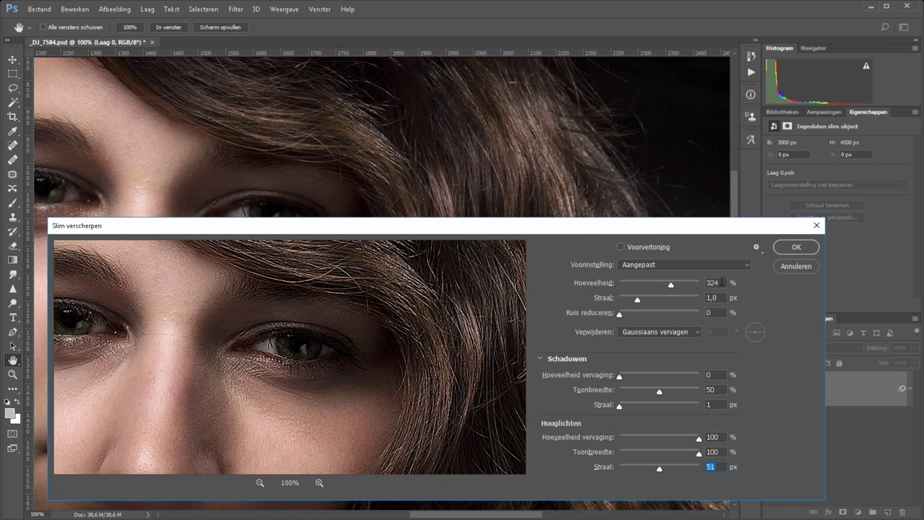
key("Tab")
Enter Amount 150%, apply Smart Sharpen, and invert its smart filter mask to black.
type("150")
left_click(793, 247)
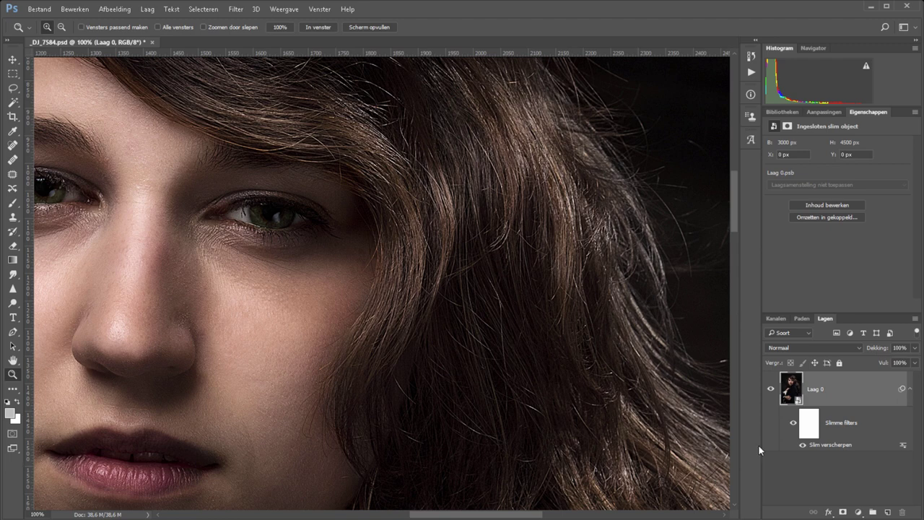
left_click(809, 427)
key("ctrl+i")
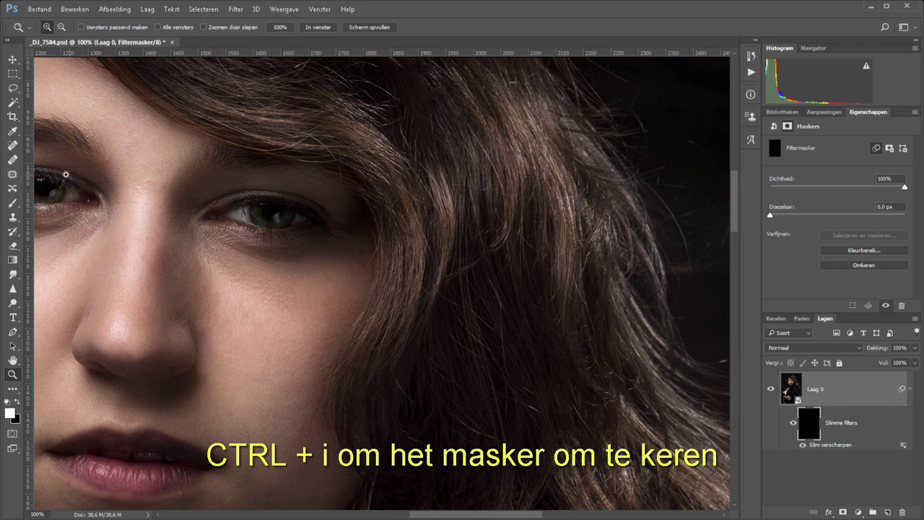
Paint white over the eyes and lips on the filter mask with a soft 83 px brush.
left_click(12, 202)
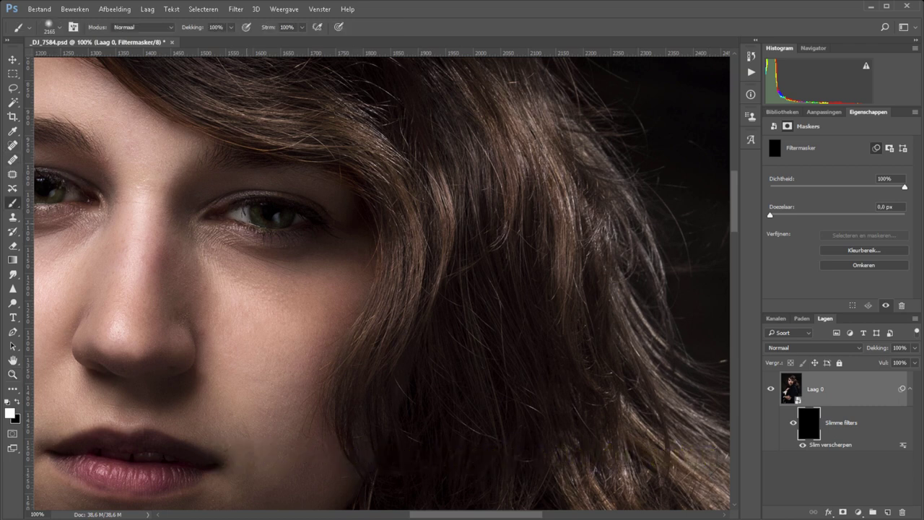
right_click(260, 217)
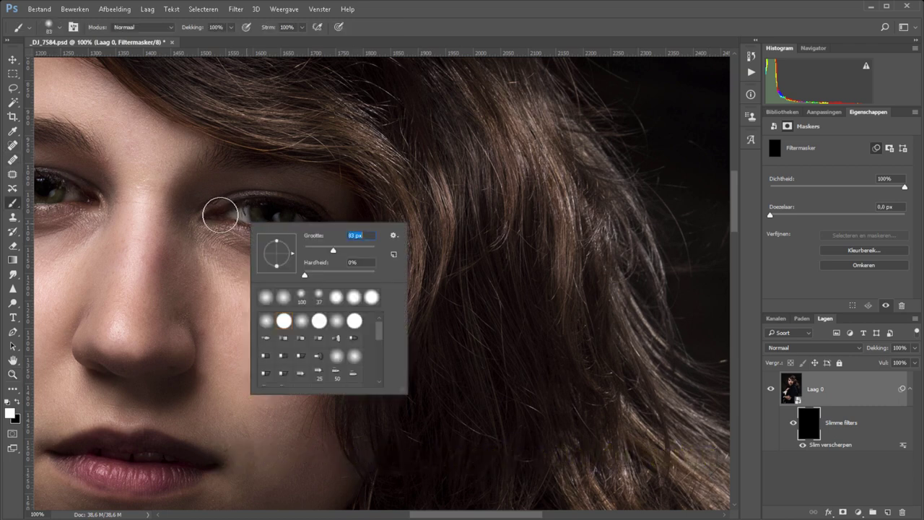
key("Return")
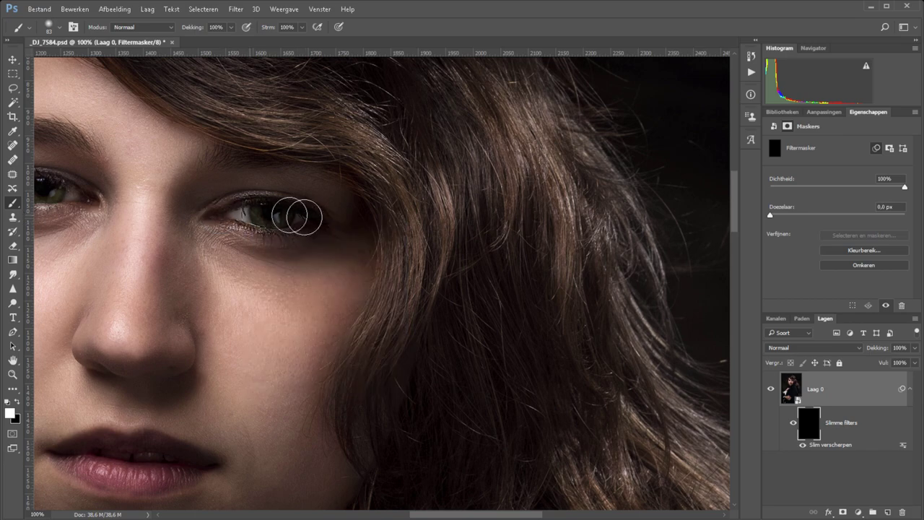
left_click_drag(243, 233, 518, 249)
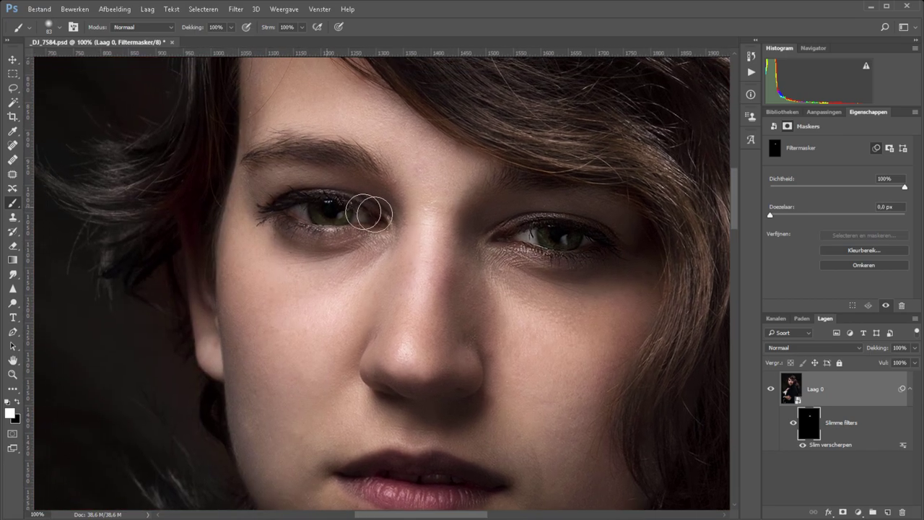
left_click_drag(369, 213, 353, 224)
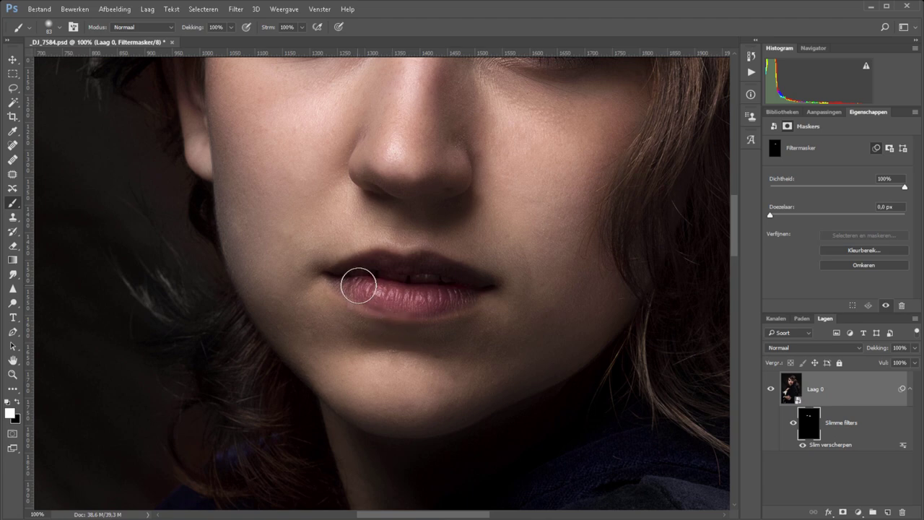
left_click_drag(444, 207, 389, 332)
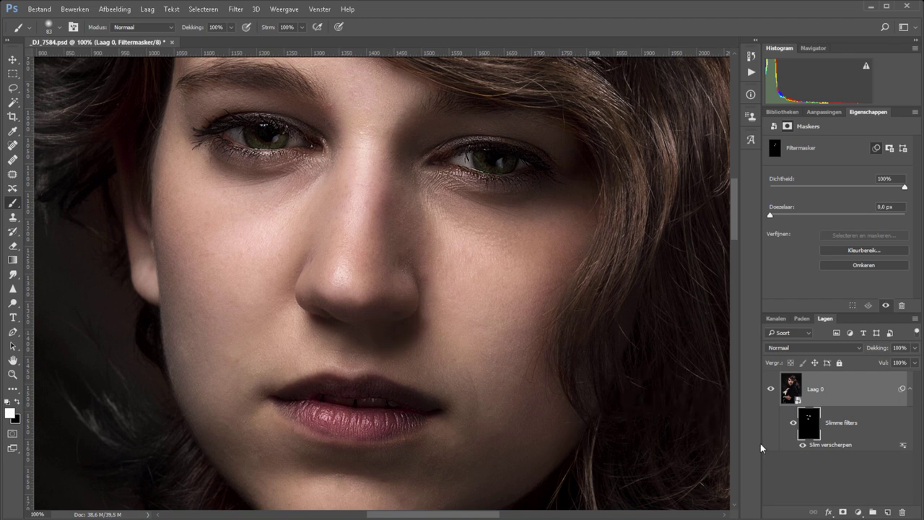
key("ctrl+2")
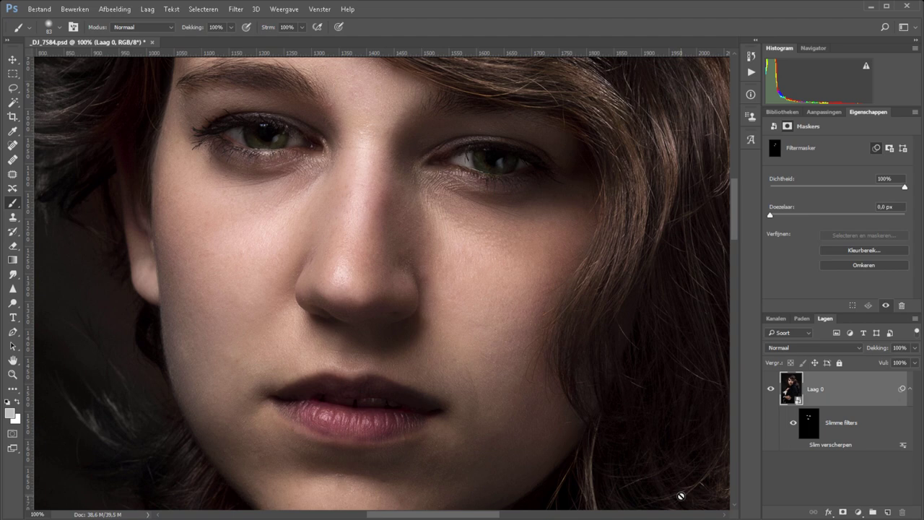
Re-enable Slim verscherpen and lower its radius from 1,8 to 1,6 px.
left_click(803, 445)
double_click(828, 445)
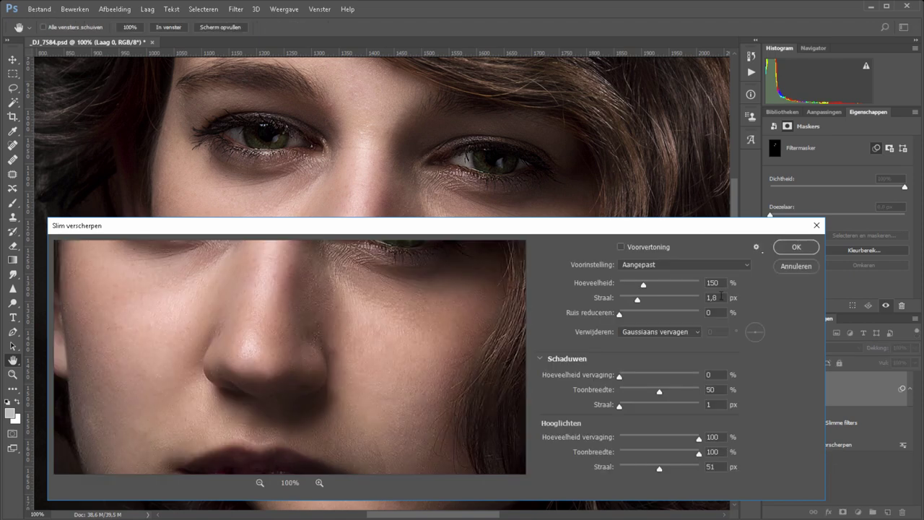
left_click(719, 296)
key("Down")
key("Down")
key("Return")
key("b")
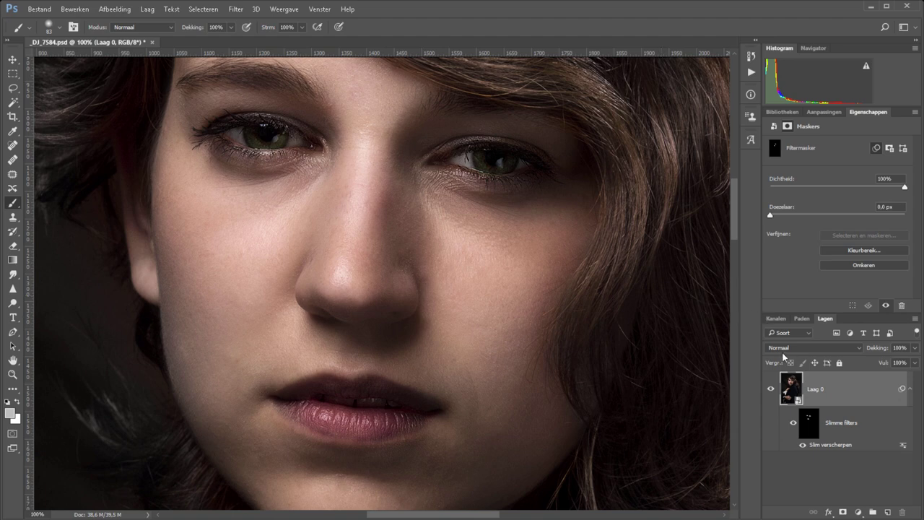
Delete Laag 0's smart filters, test Slim verscherpen on a duplicate, then discard the duplicate.
left_click(903, 513)
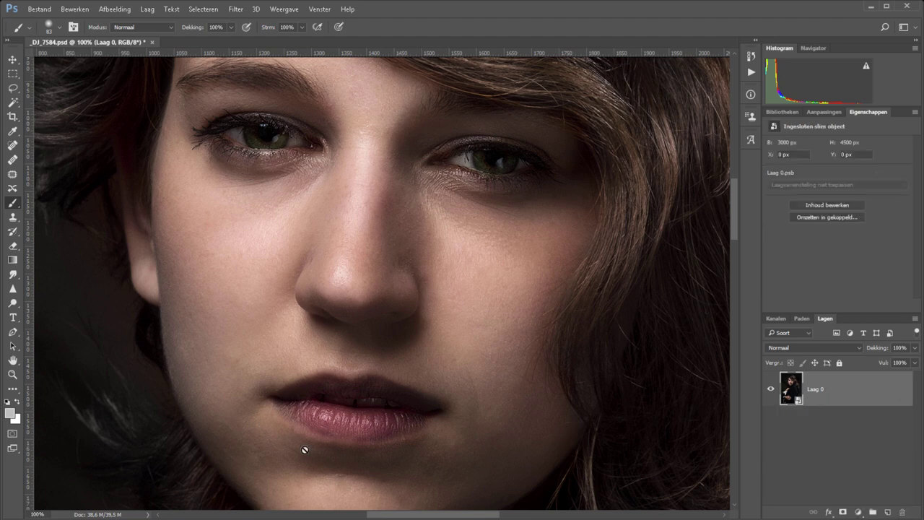
key("ctrl+j")
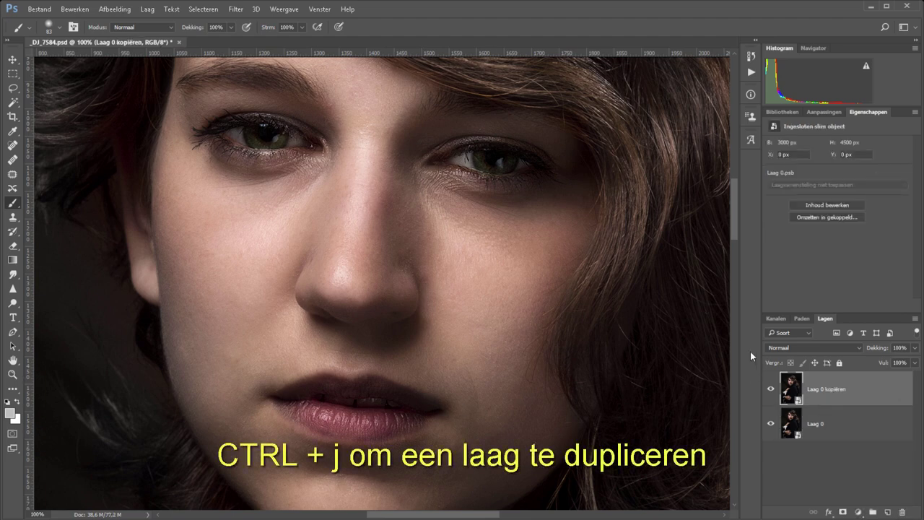
left_click(236, 9)
mouse_move(253, 183)
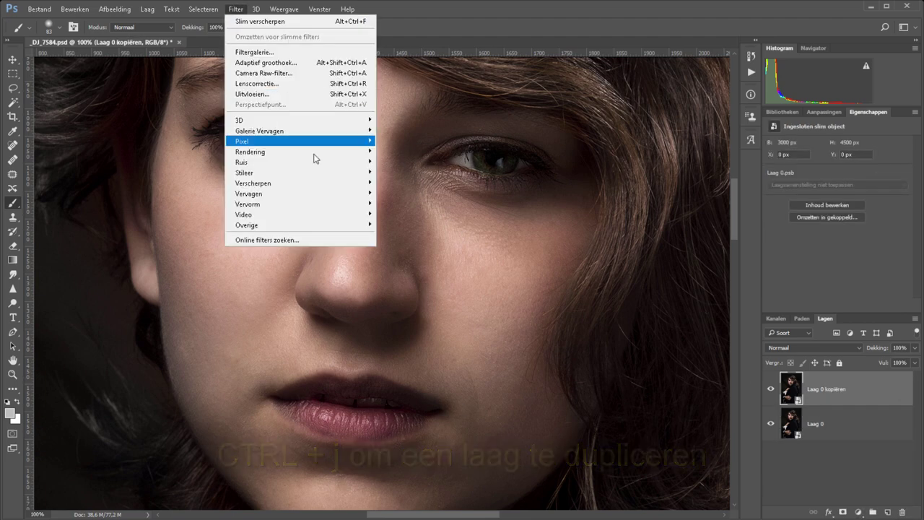
left_click(411, 224)
left_click(788, 244)
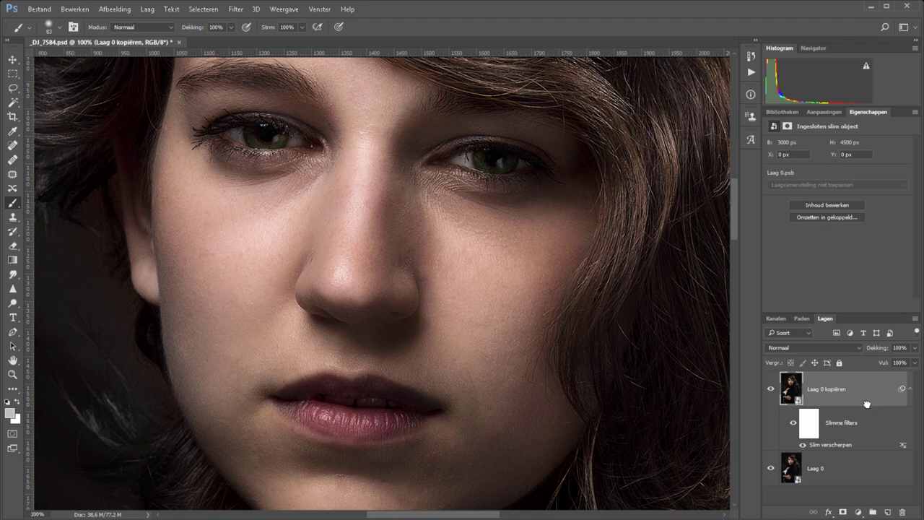
mouse_move(866, 403)
left_mouse_down()
mouse_move(887, 507)
mouse_move(902, 512)
left_mouse_up()
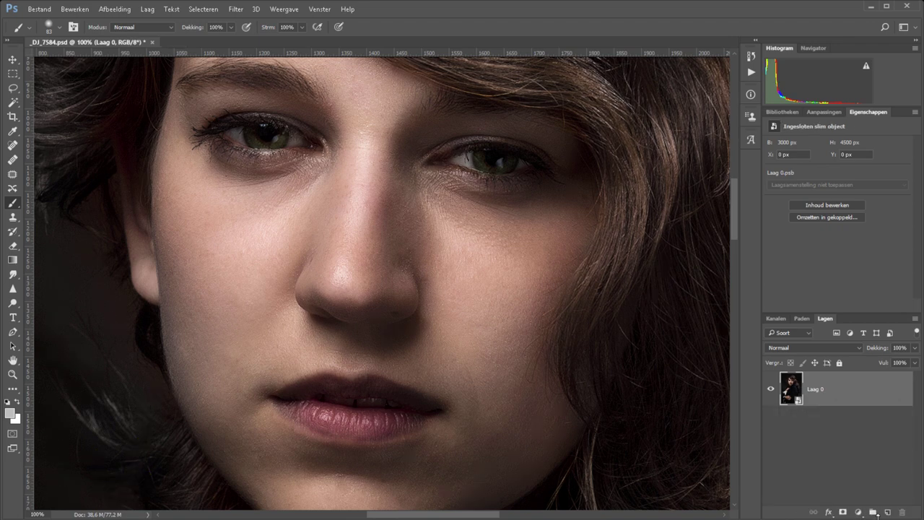